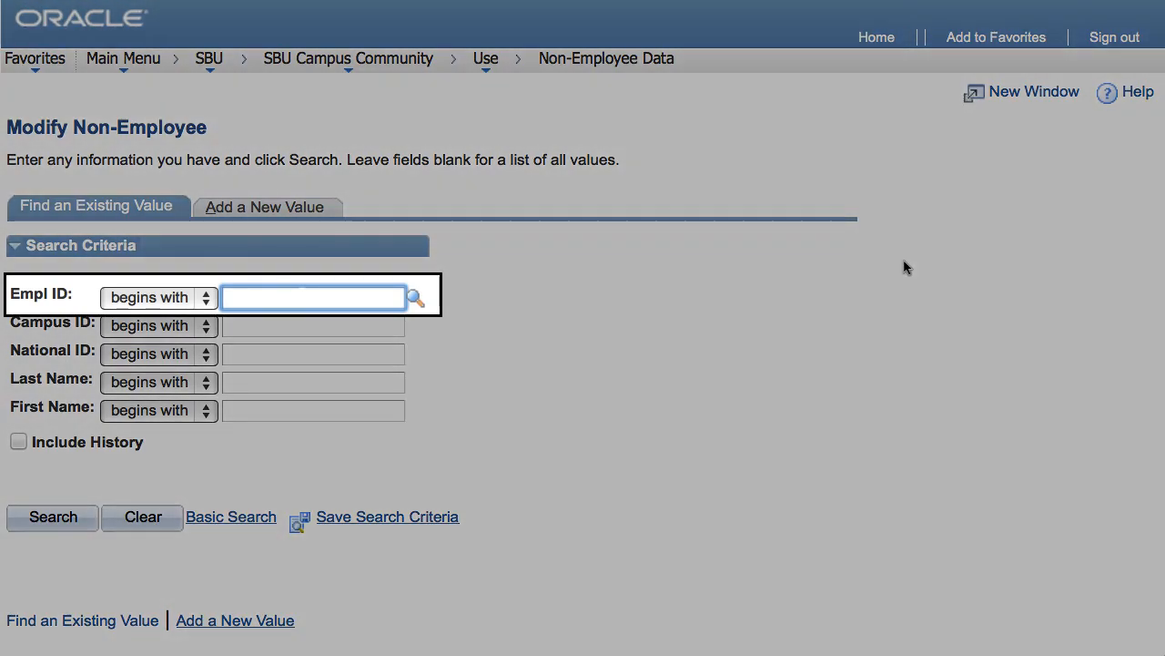
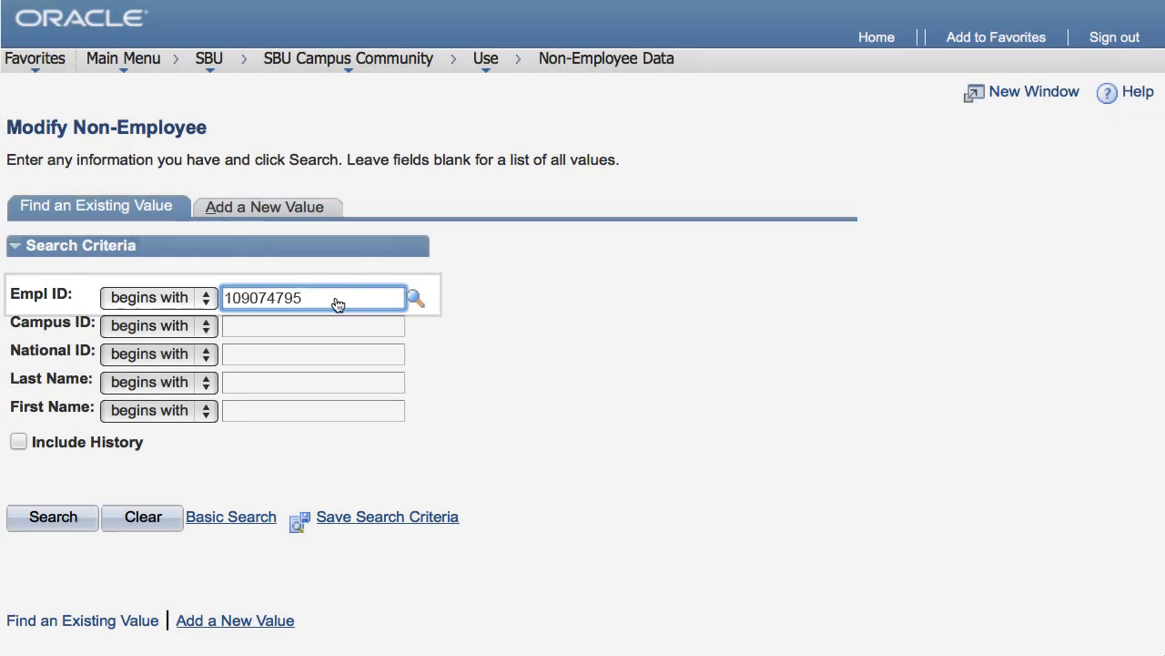
- Search the existing non-employee records by the person's Empl ID
left_click(52, 517)
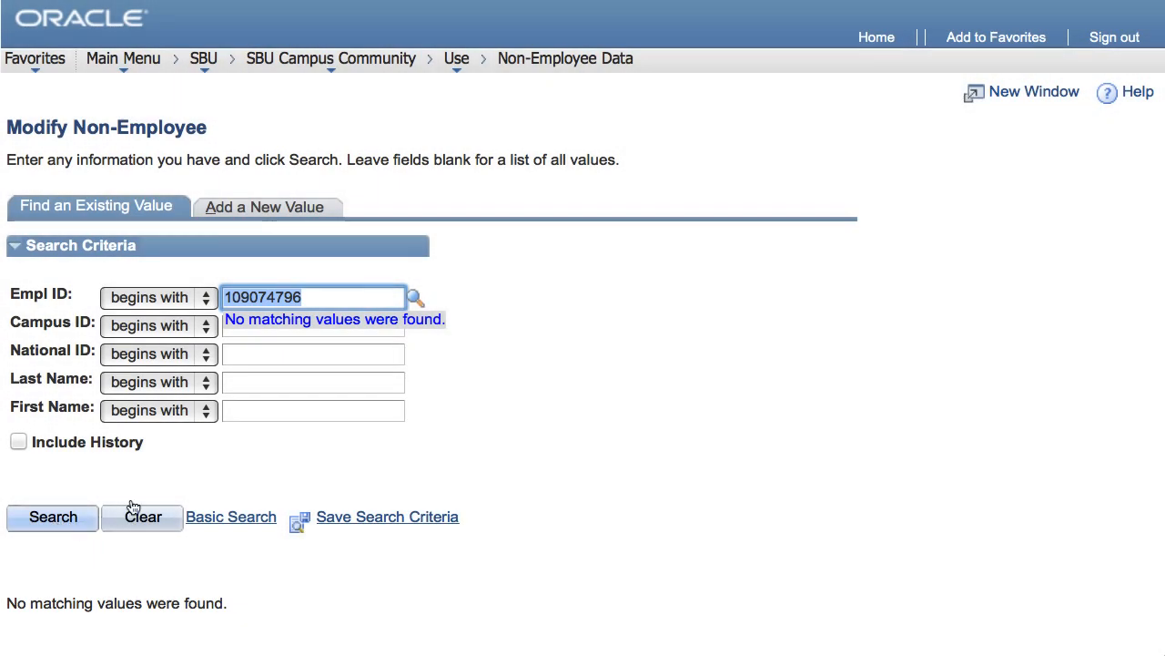
- Try to add the person's Empl ID as a new value and open the matching existing record
left_click(236, 208)
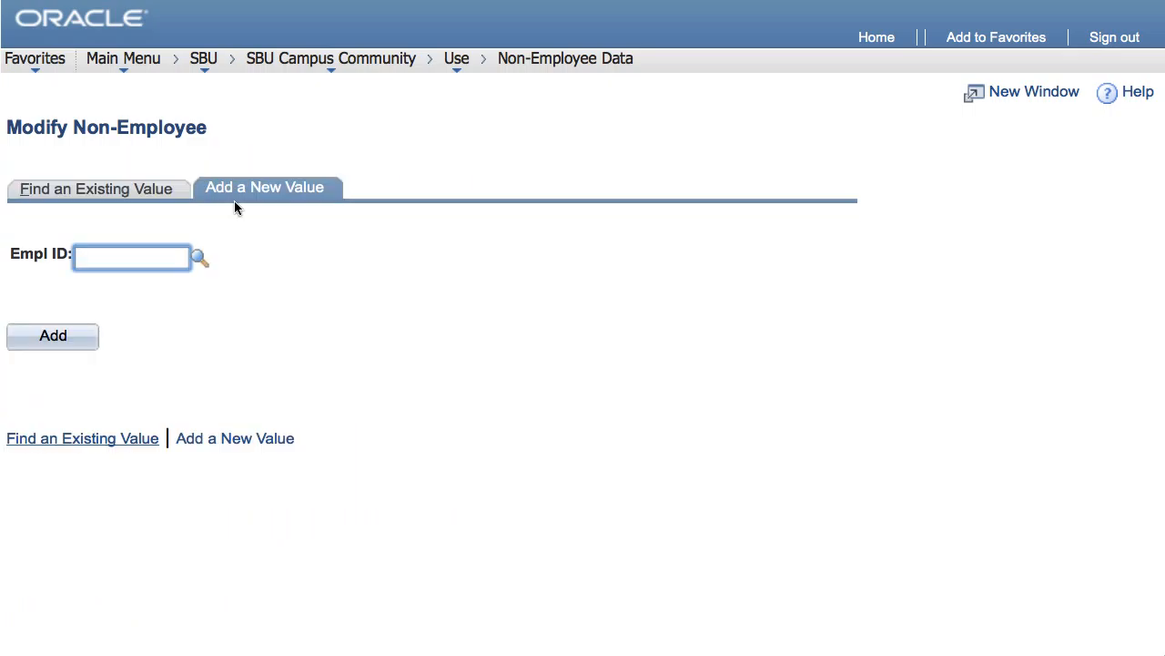
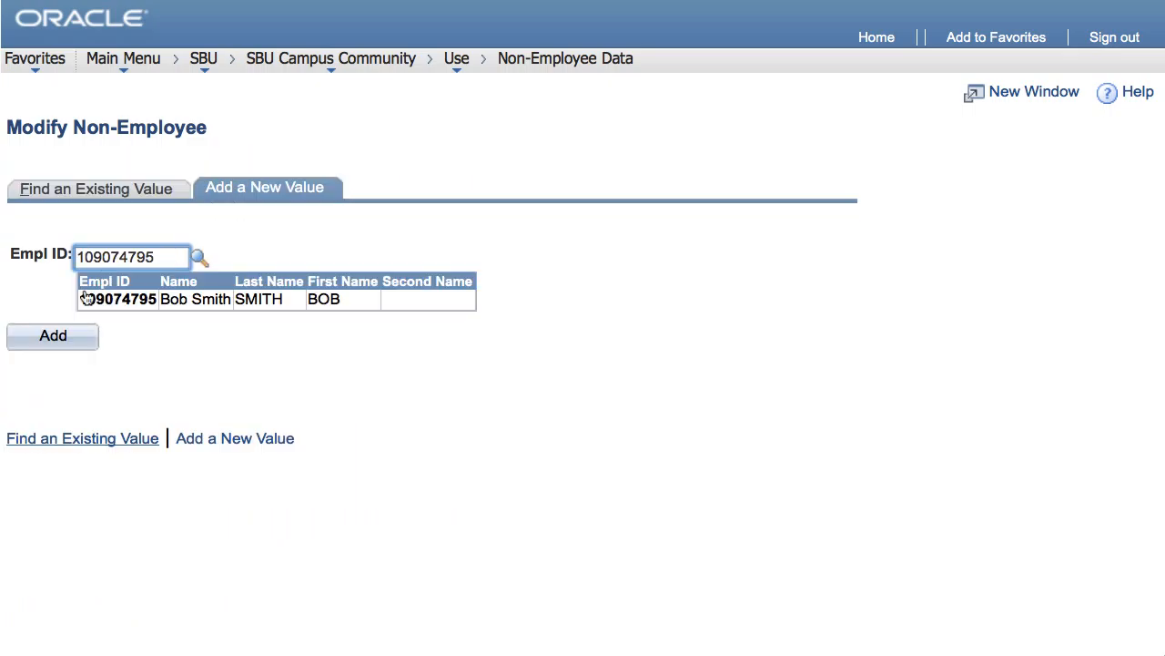
left_click(77, 339)
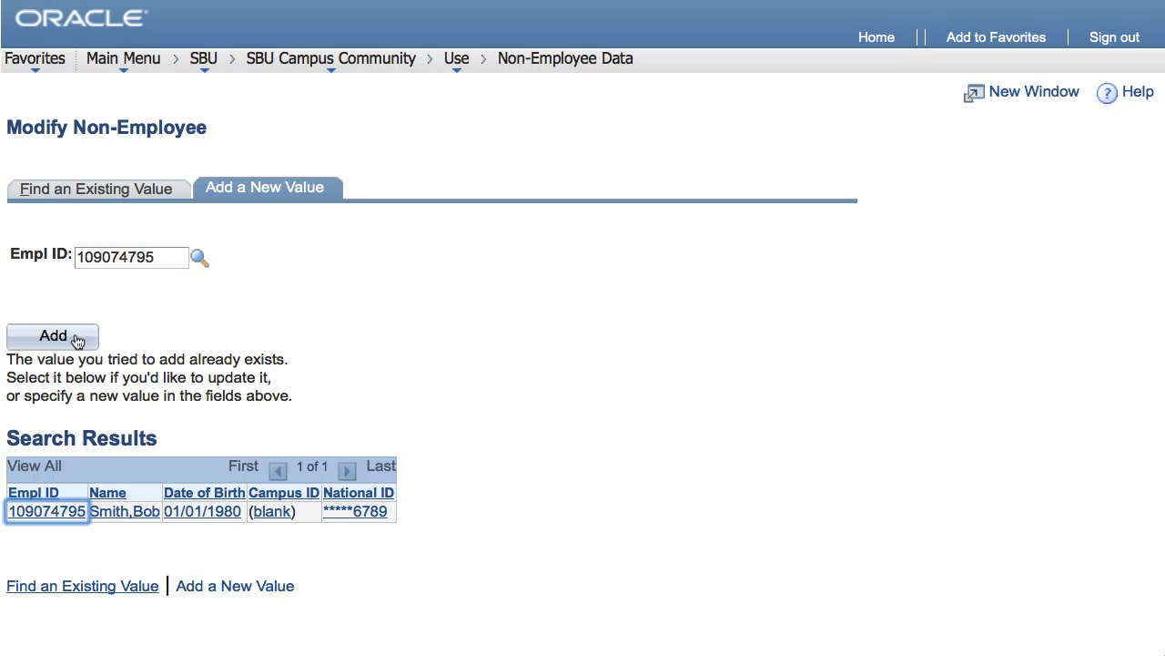
left_click(41, 512)
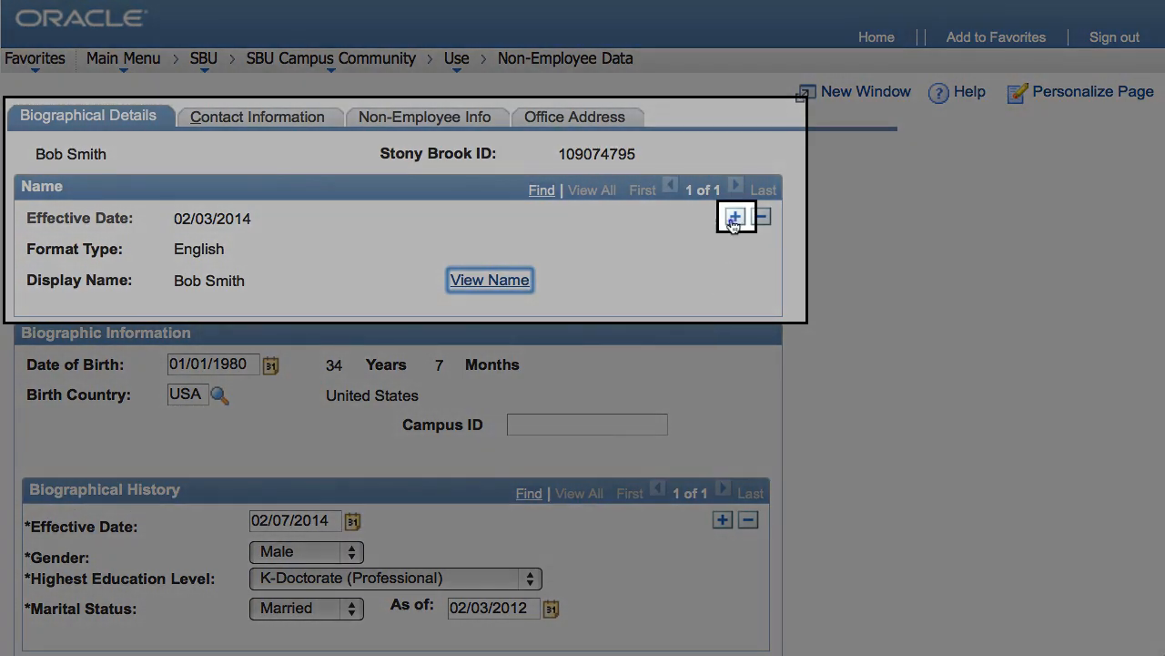
- Add a new name row to the record and enter the person's new last name
left_click(735, 216)
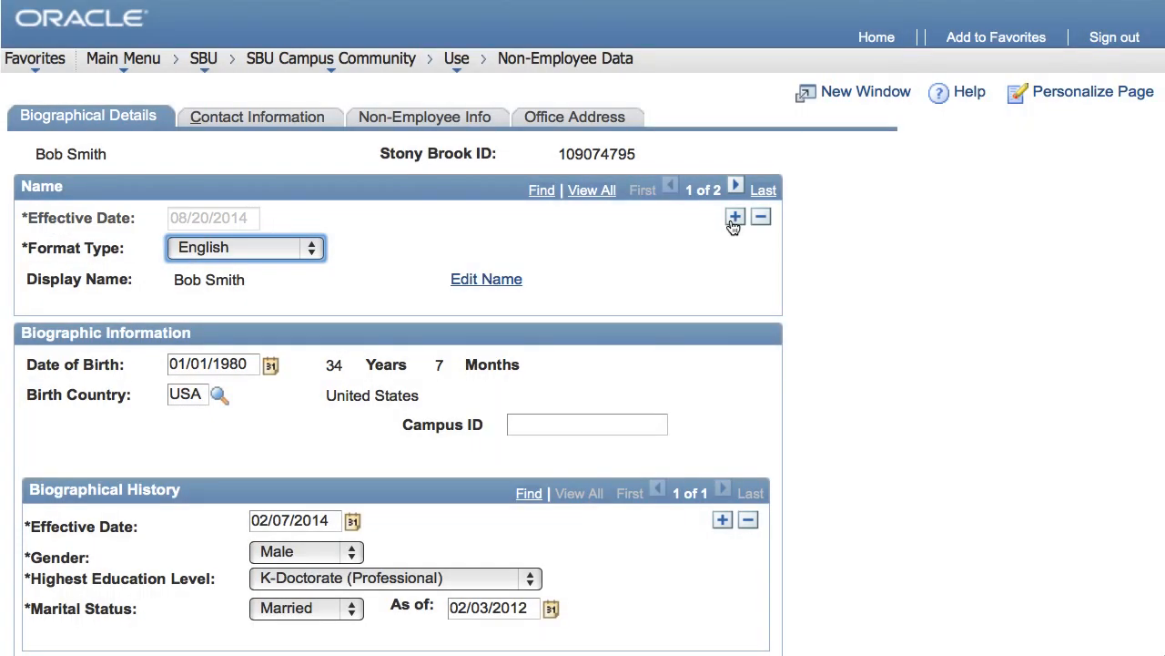
left_click(474, 283)
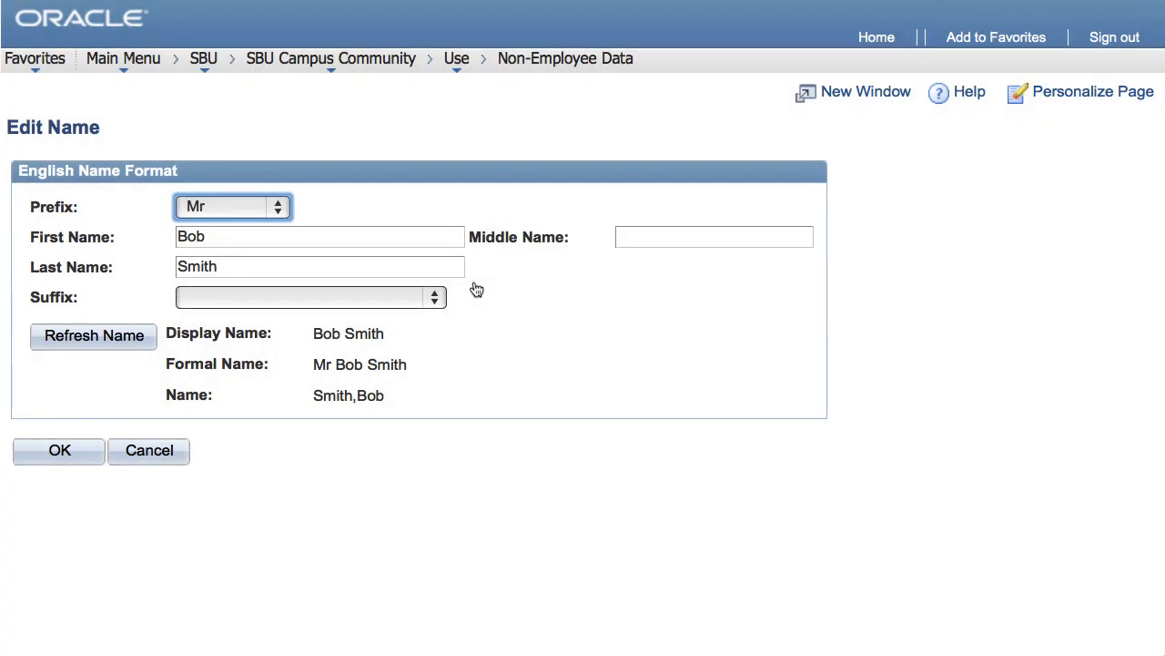
type("Andrews")
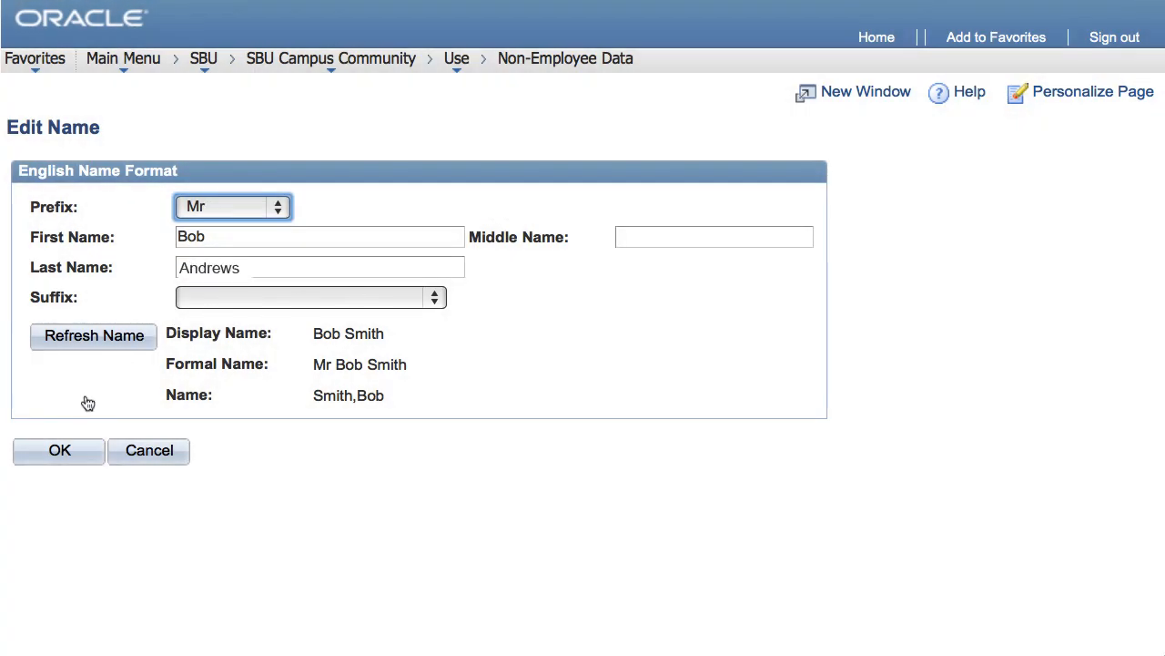
left_click(78, 448)
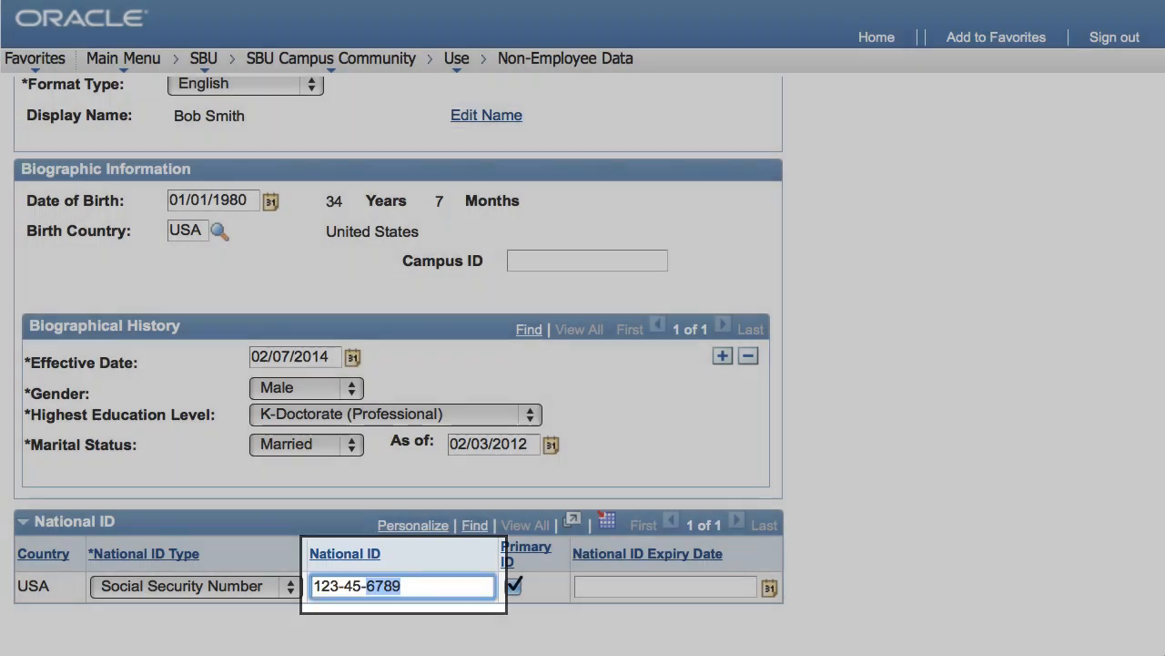
- Add a new history row to the person's home address and enter the new street address
scroll(449, 584, "up", 1)
scroll(449, 584, "up", 3)
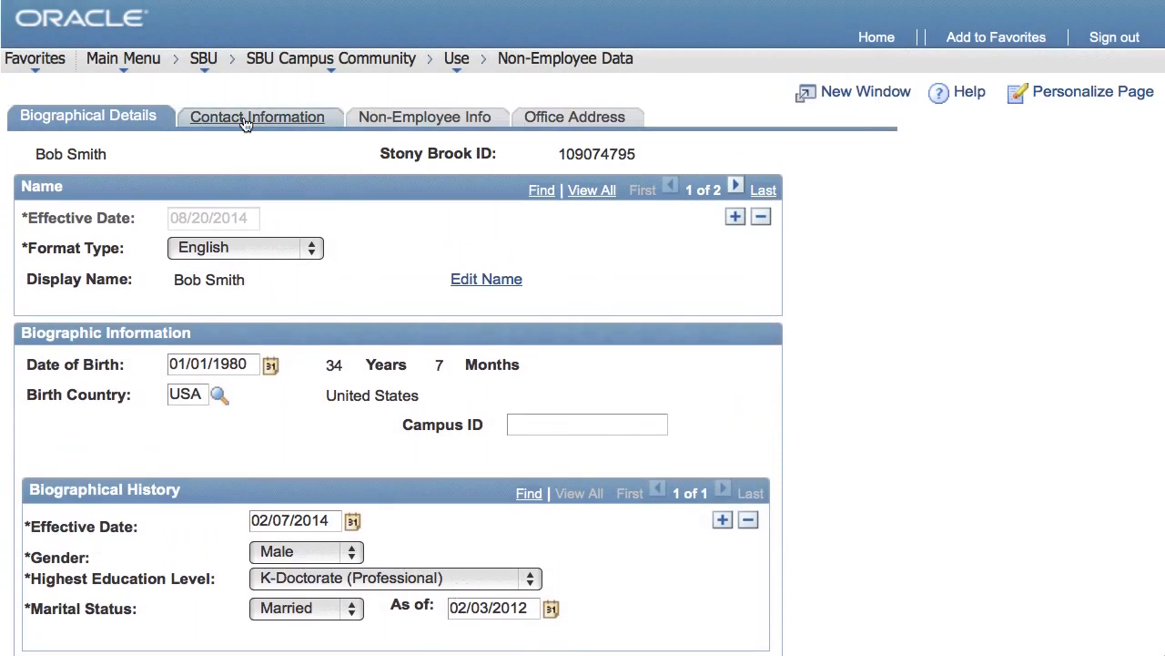
left_click(243, 125)
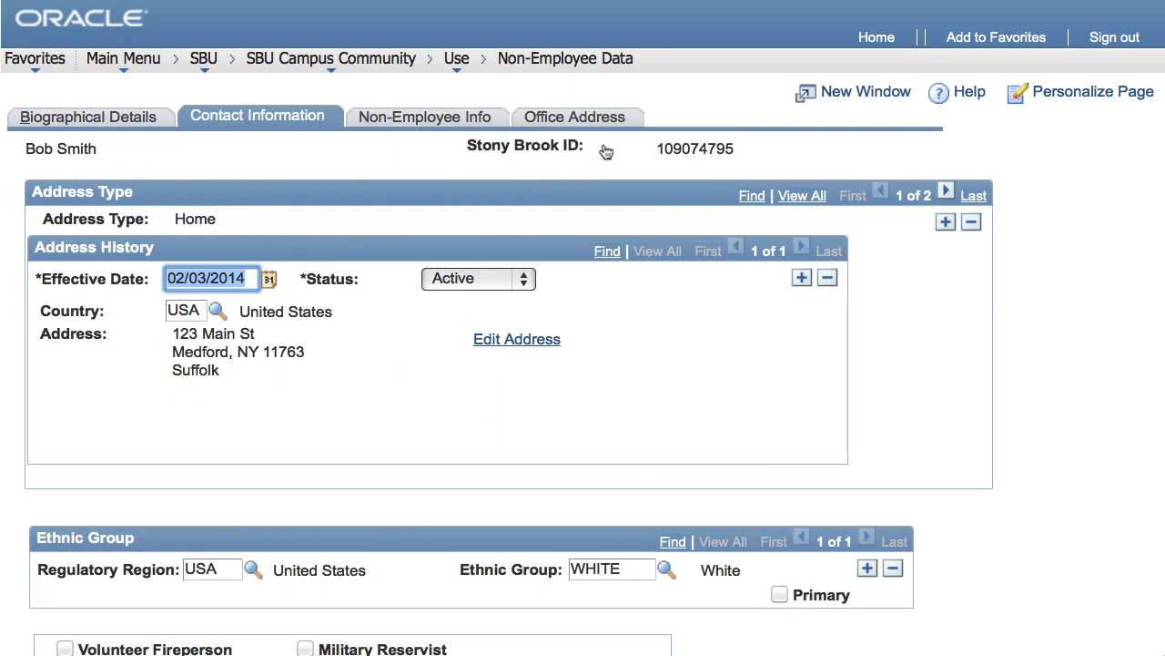
left_click(802, 279)
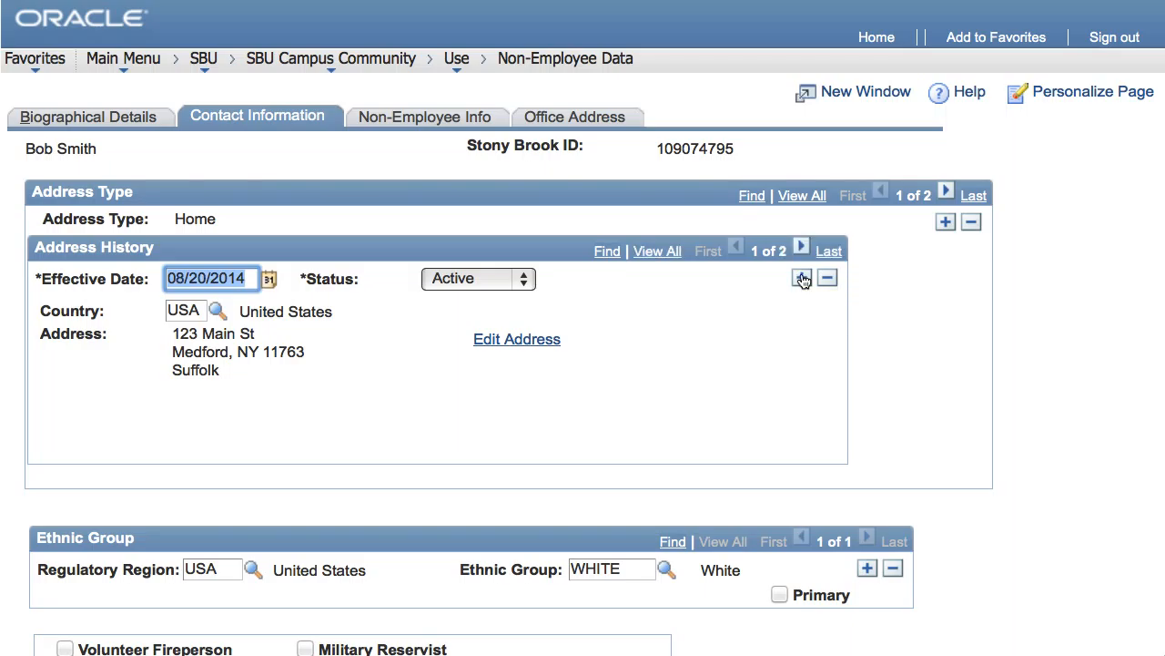
left_click(508, 342)
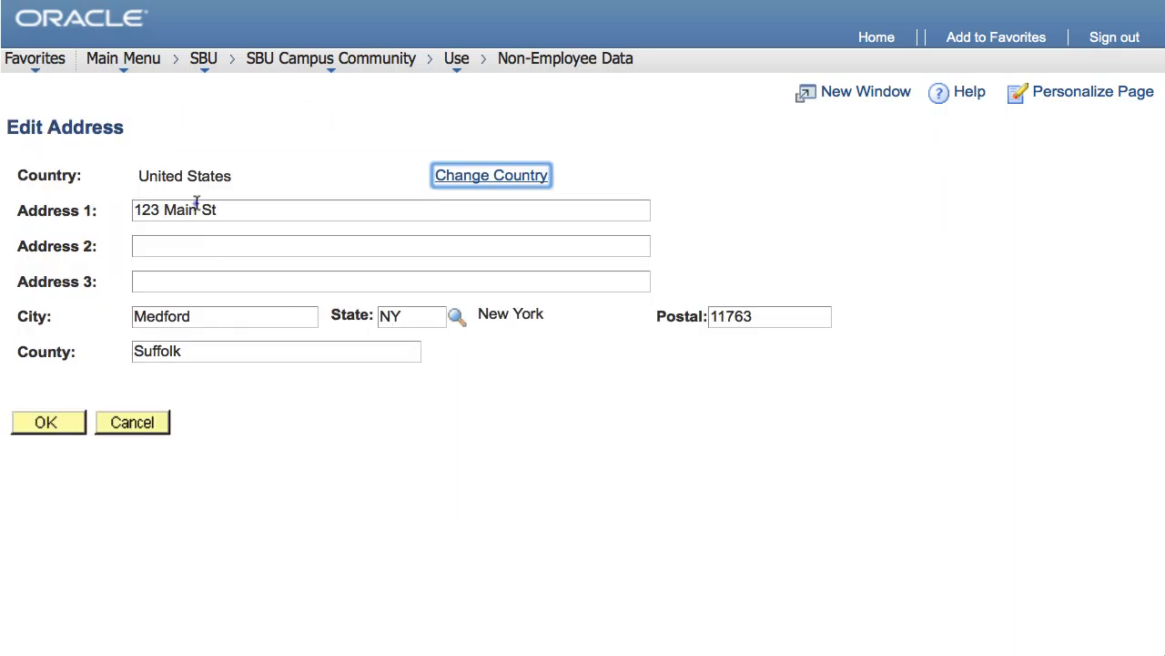
left_click_drag(198, 211, 108, 213)
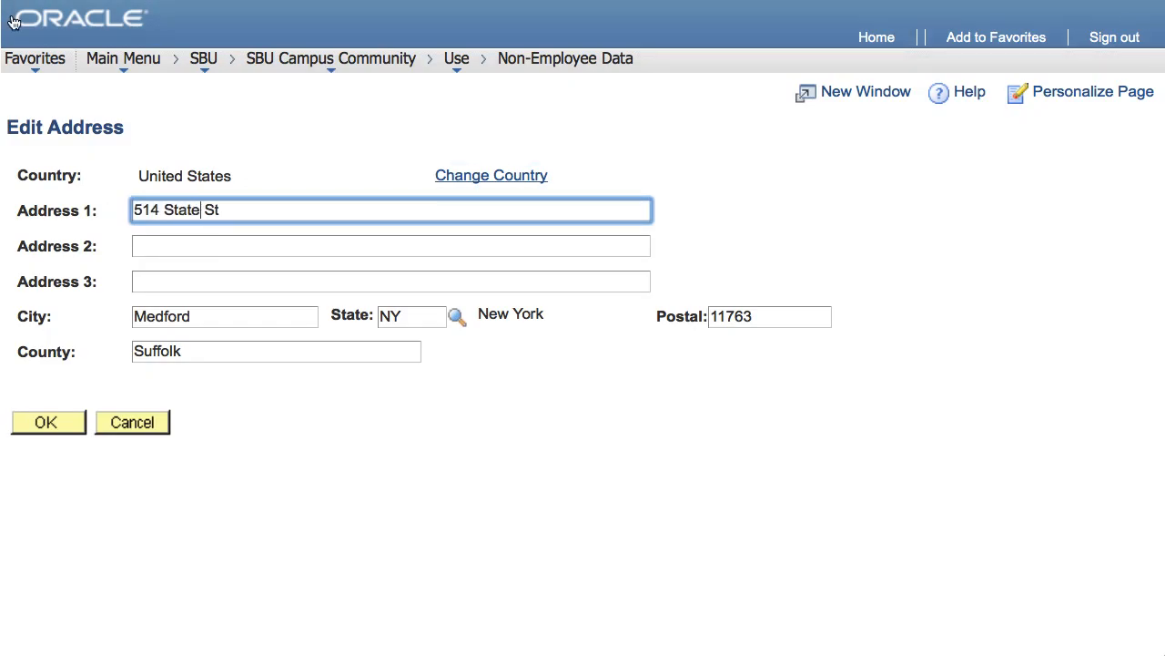
left_click(39, 421)
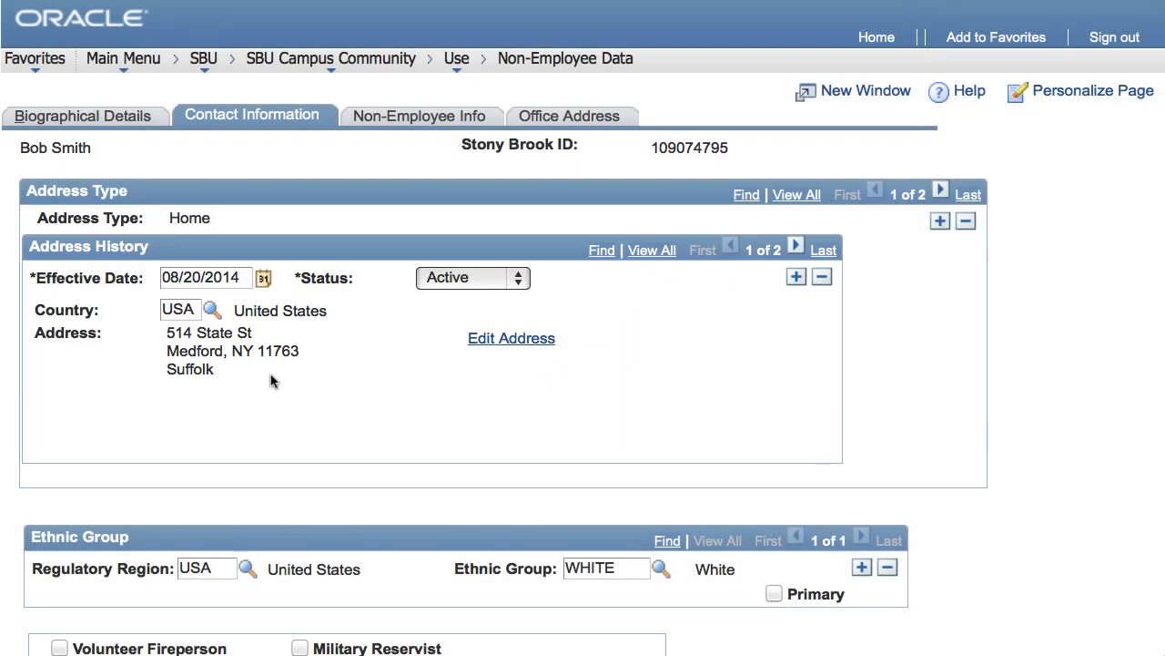
- Add a new volunteer data row in the non-employee info and set its begin date to 08/20/2014
left_click(443, 117)
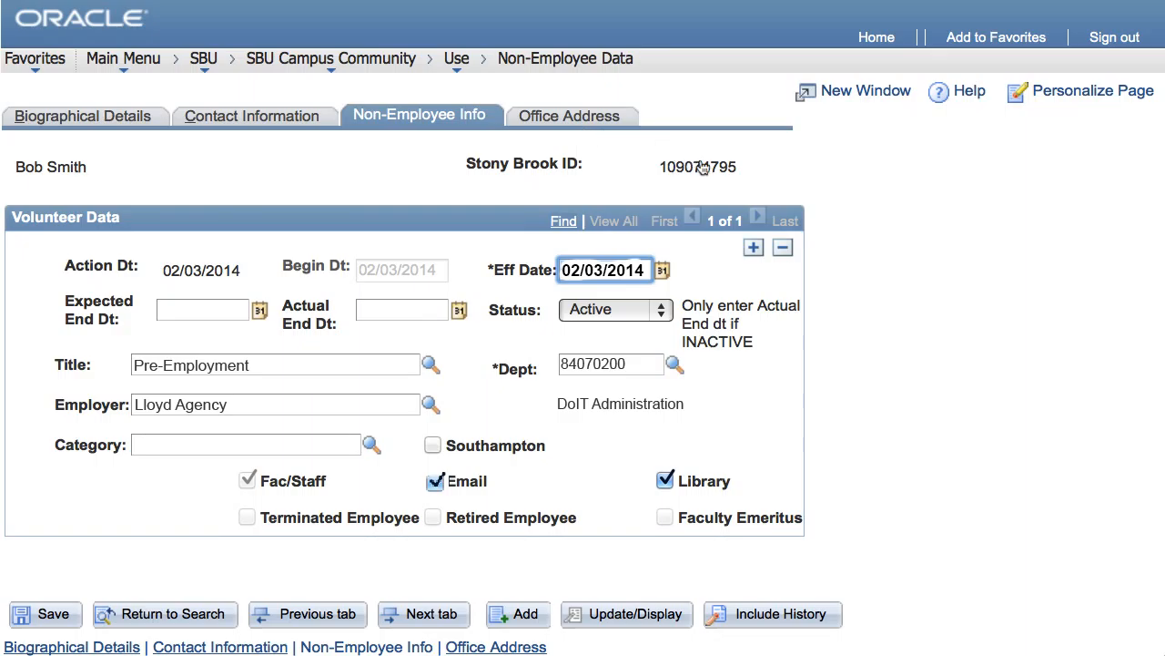
left_click(754, 248)
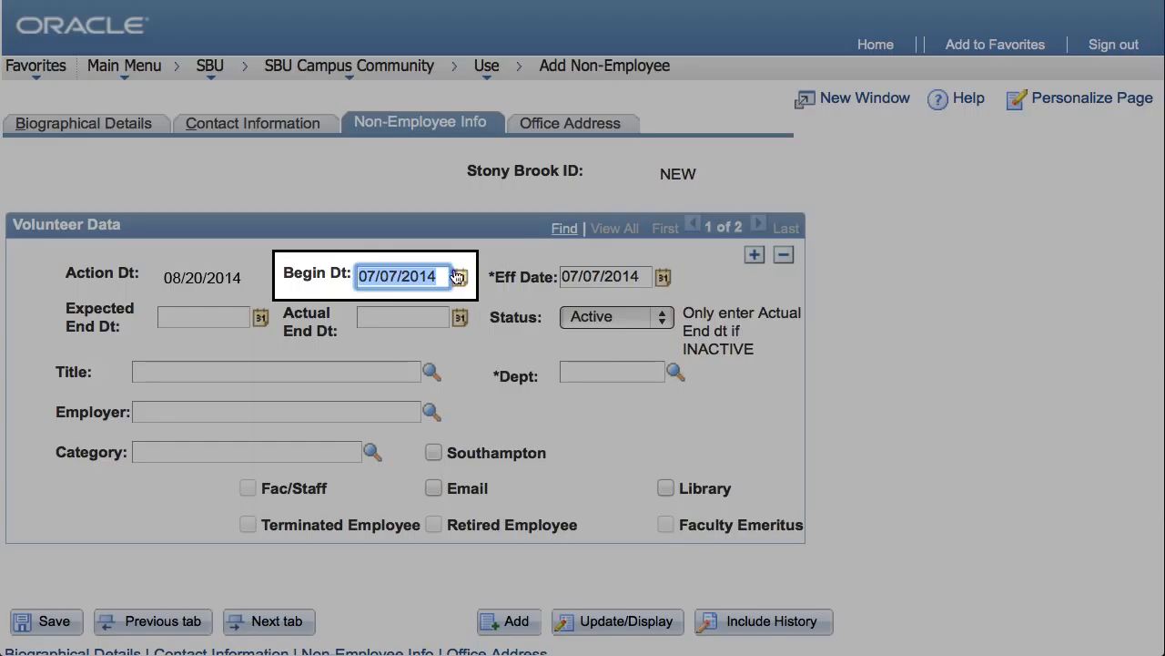
left_click(460, 277)
left_click(493, 453)
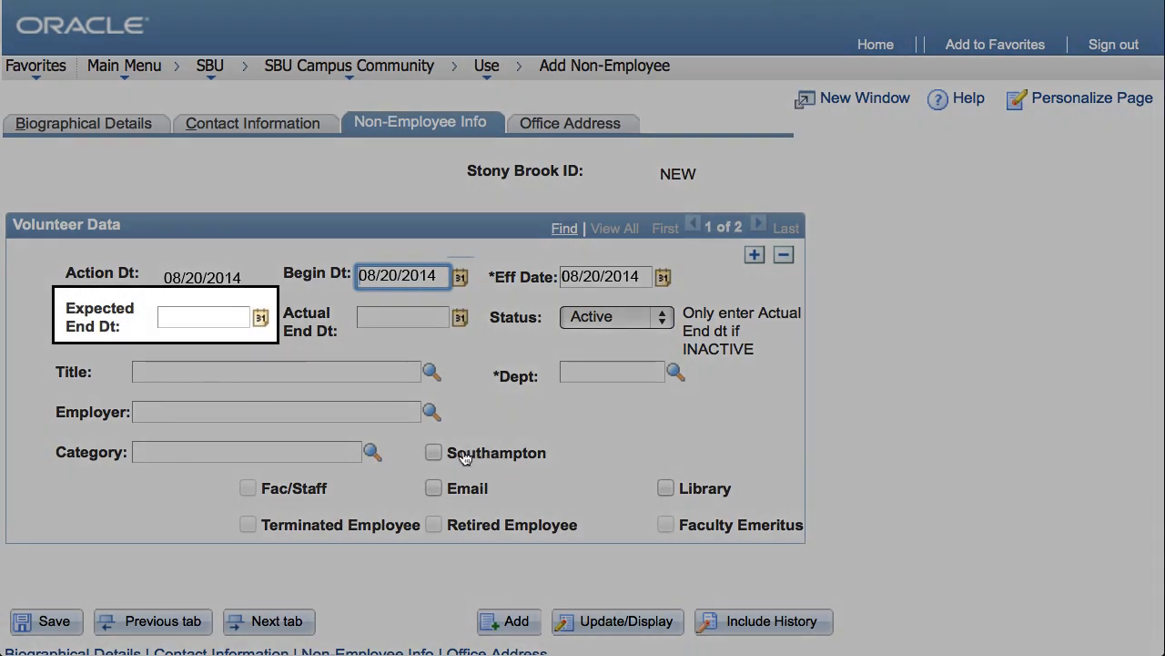
- Set the expected end date of the volunteer data row to 11/19/2014
left_click(261, 318)
left_click(386, 369)
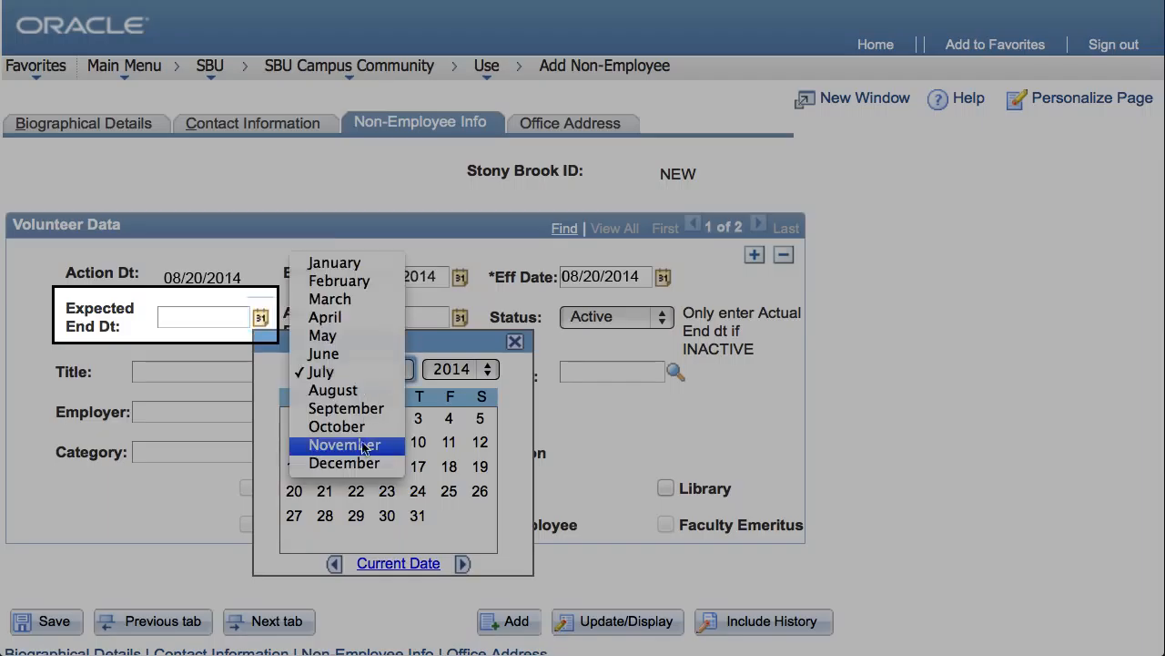
left_click(364, 446)
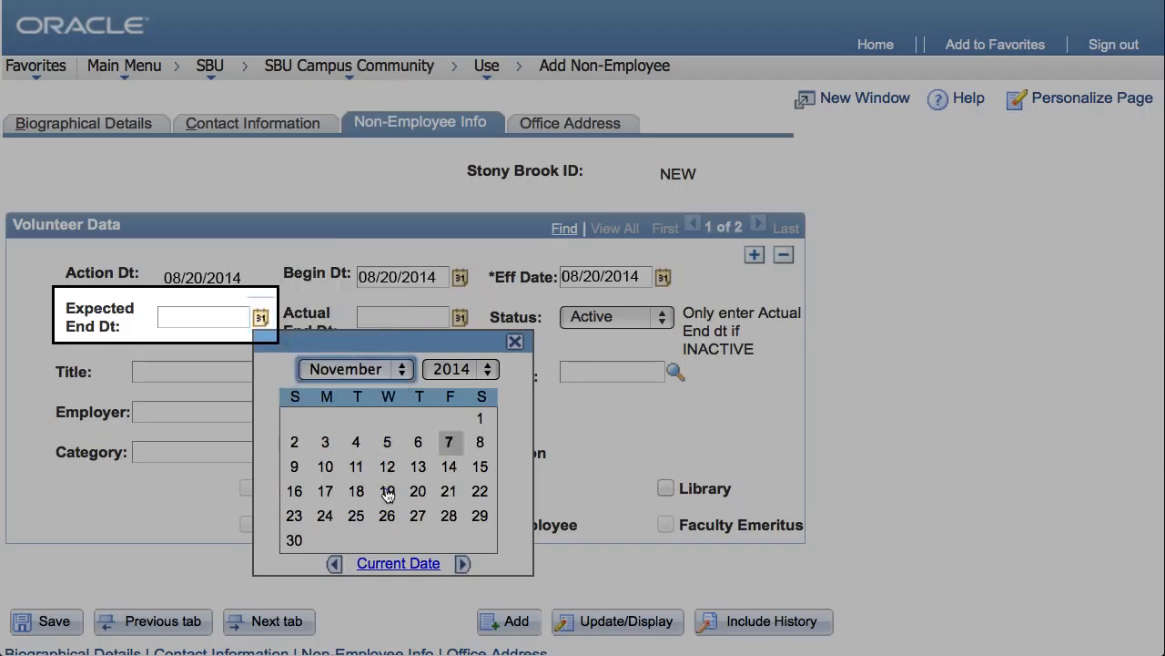
left_click(387, 491)
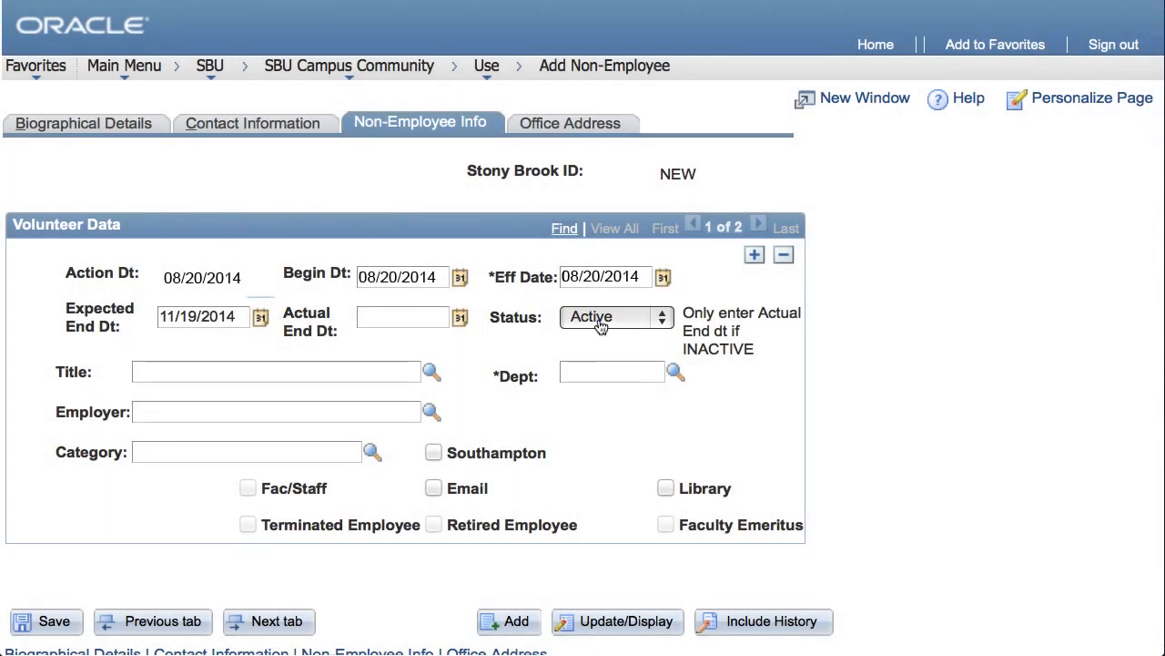
- Set the title to Temporary Agency Employee and the employer to Lloyd Staffing
left_click(433, 374)
left_click(518, 440)
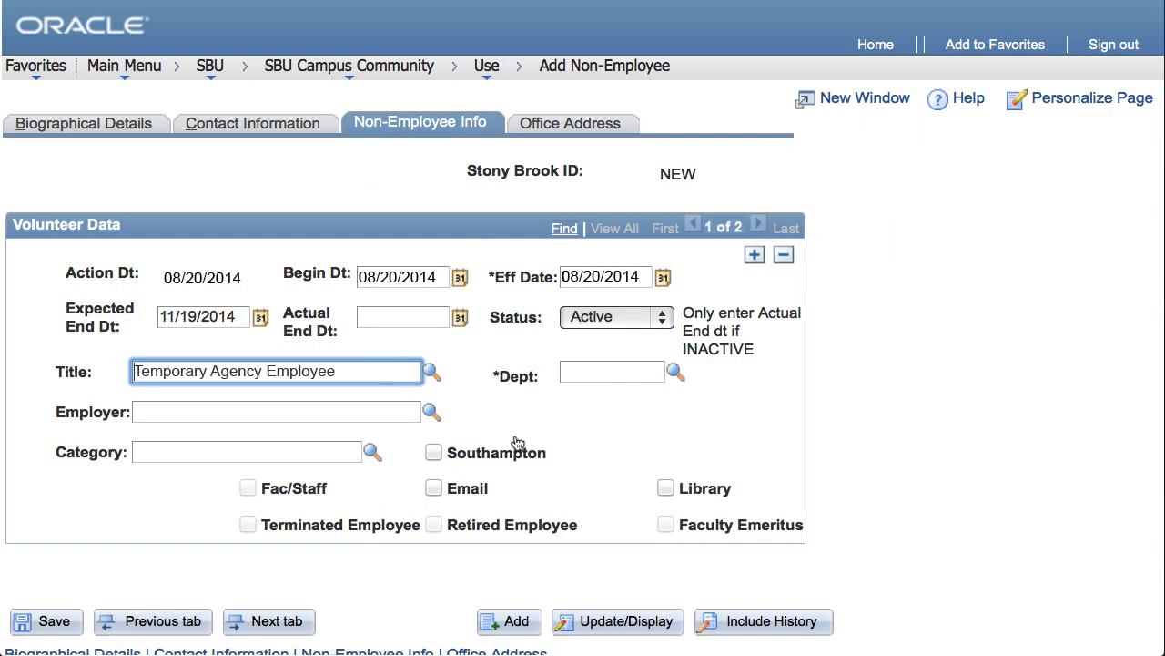
left_click(432, 412)
left_click(406, 407)
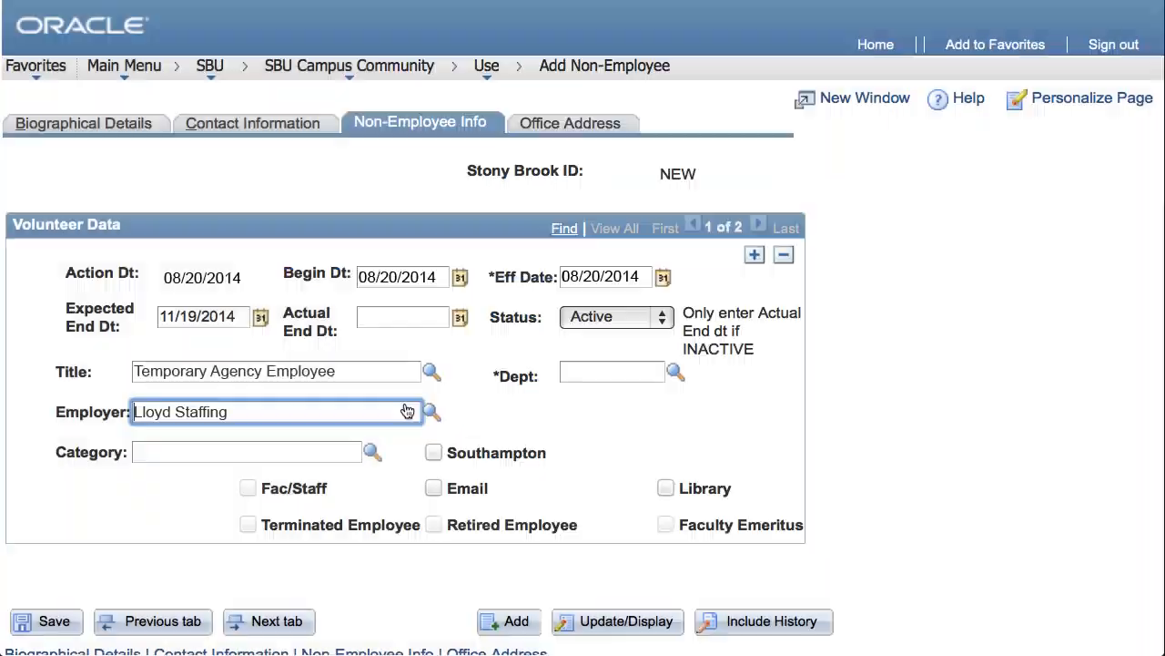
- Assign department 01226901 (Capital Tech Equip) and enable the Email and Library services
left_click(675, 371)
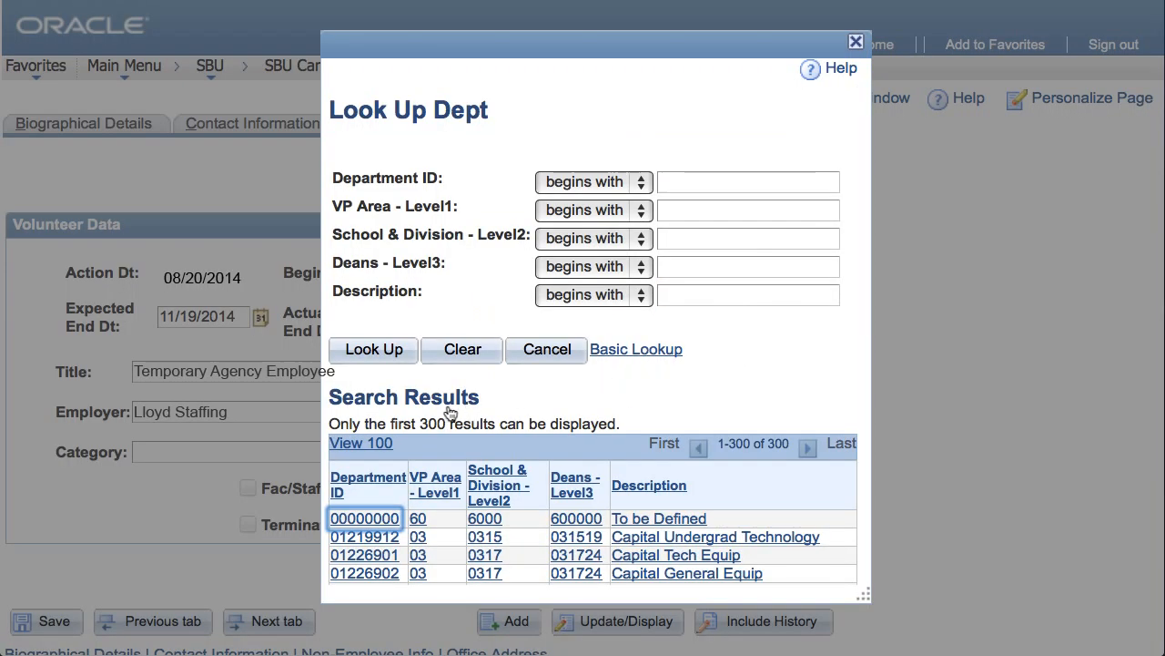
left_click(355, 555)
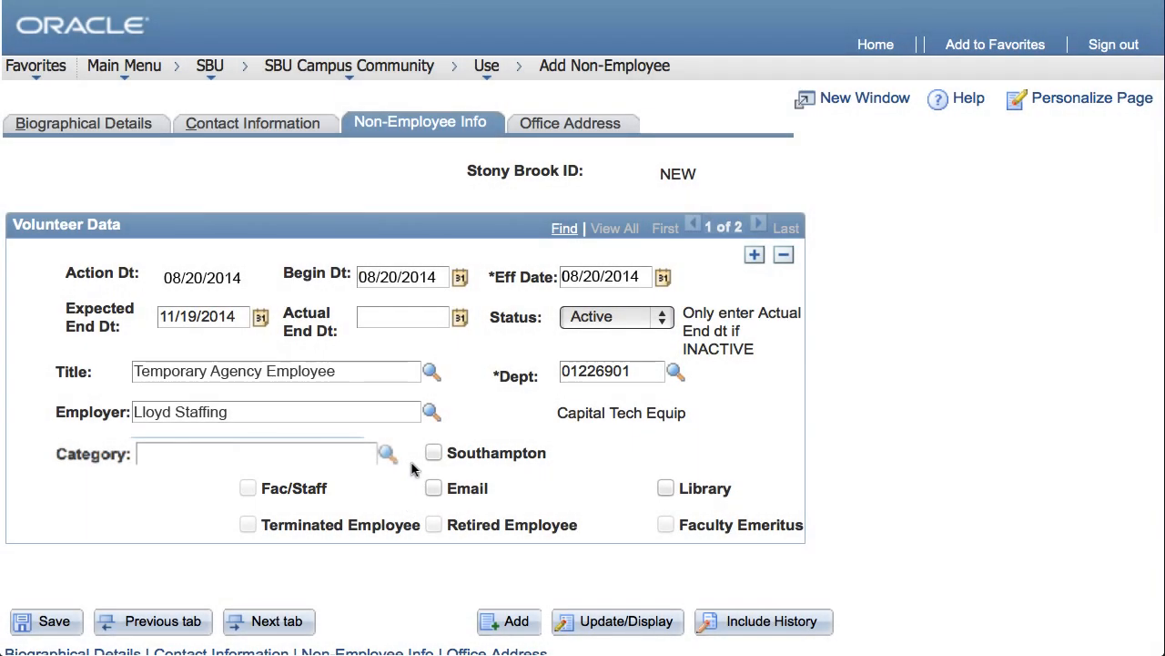
left_click(433, 488)
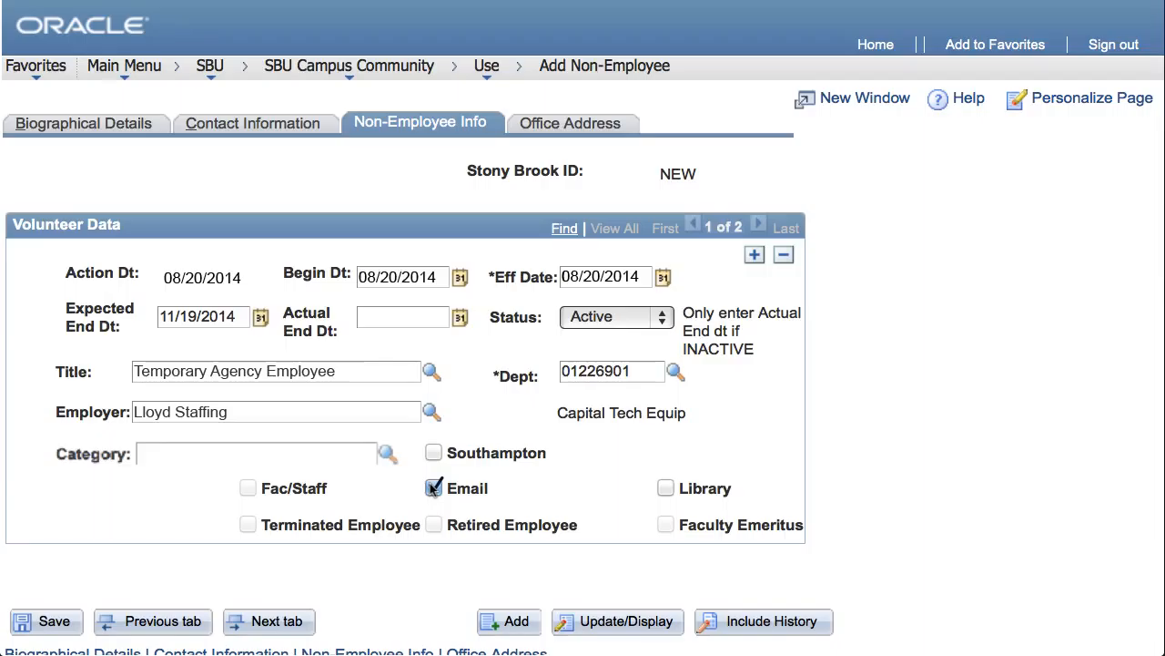
left_click(667, 489)
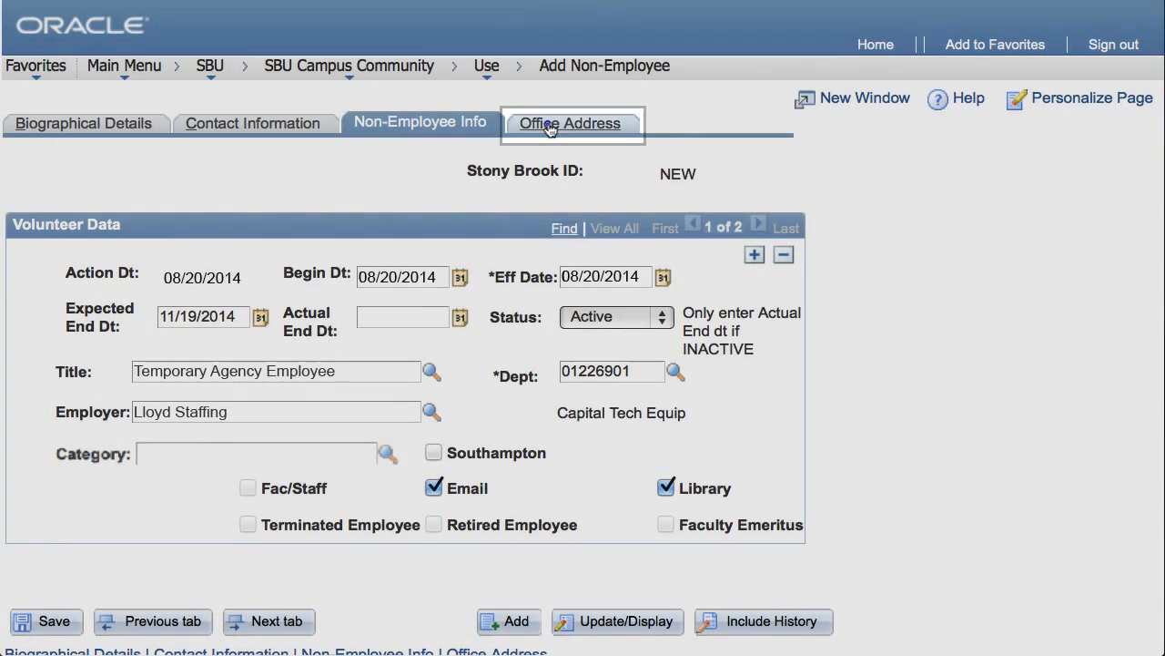
- Set the office address's Zip + 4 to 0604, Alumni Association
left_click(550, 128)
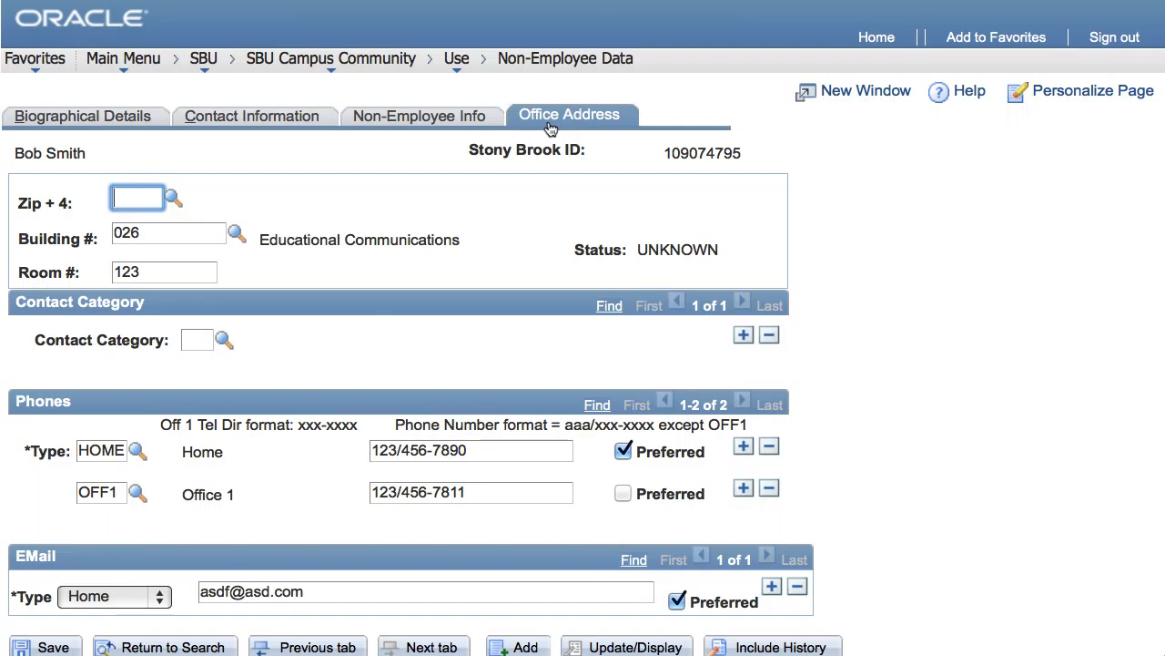
left_click(174, 198)
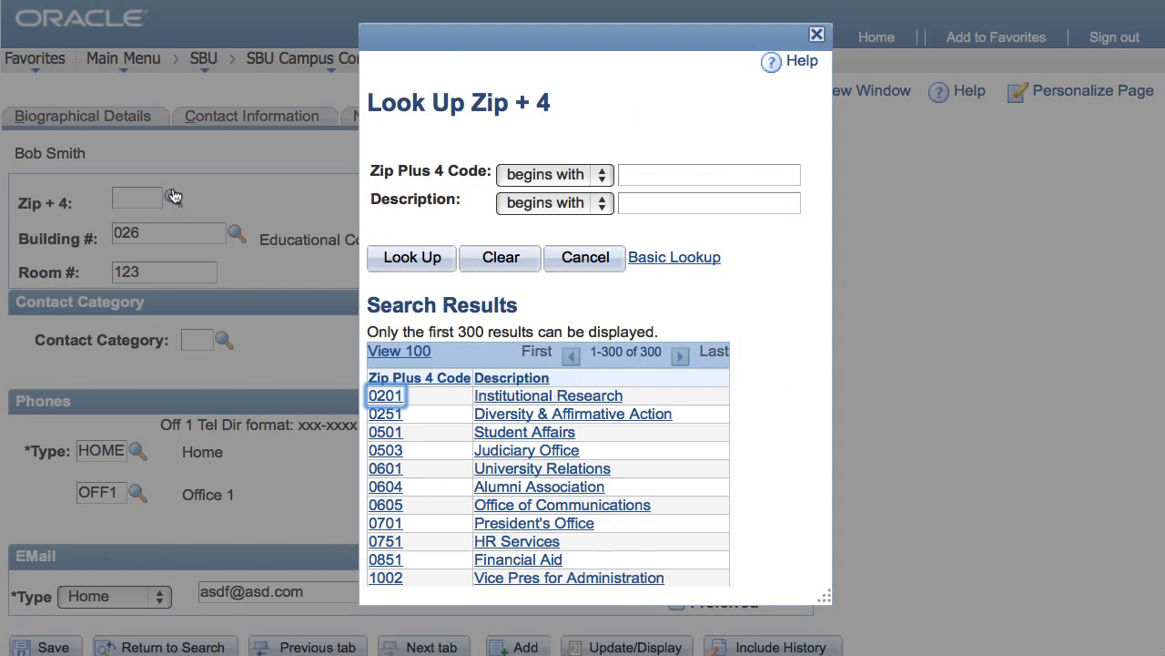
left_click(374, 488)
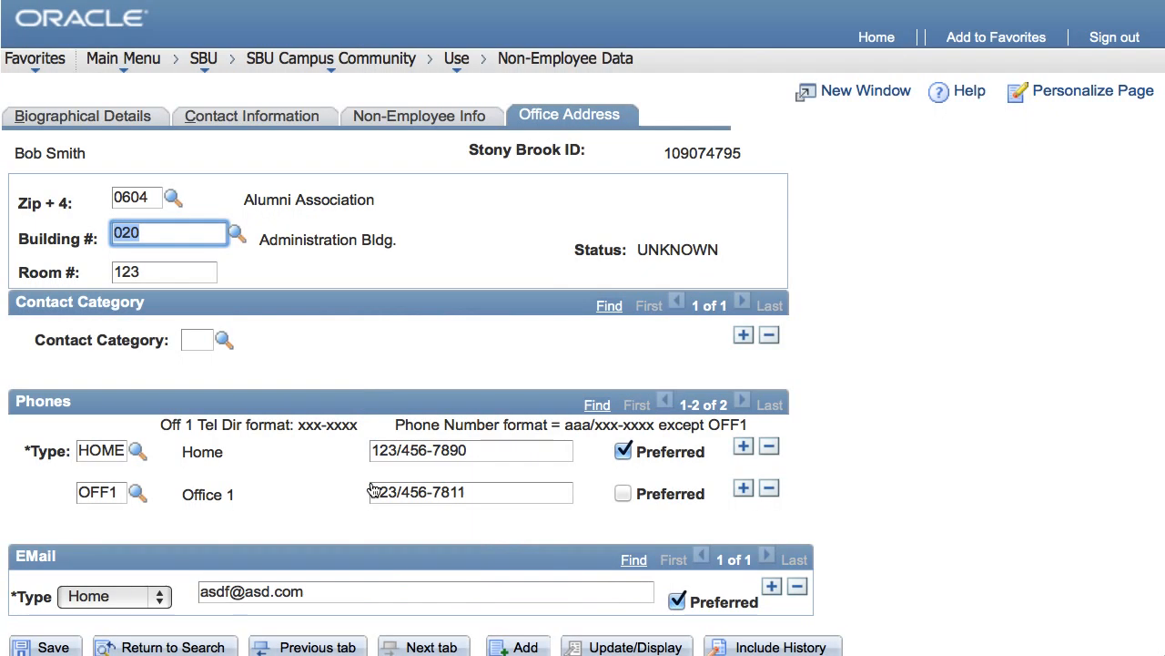
- Return to the biographical details and save the non-employee record
left_click(419, 116)
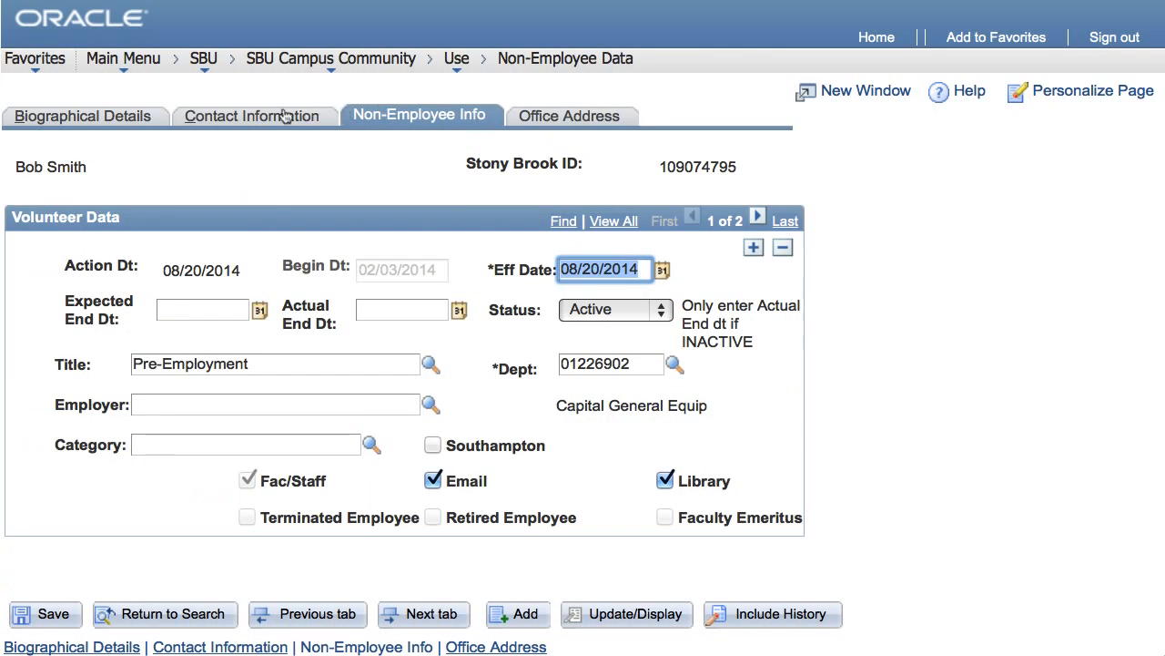
left_click(248, 116)
left_click(100, 121)
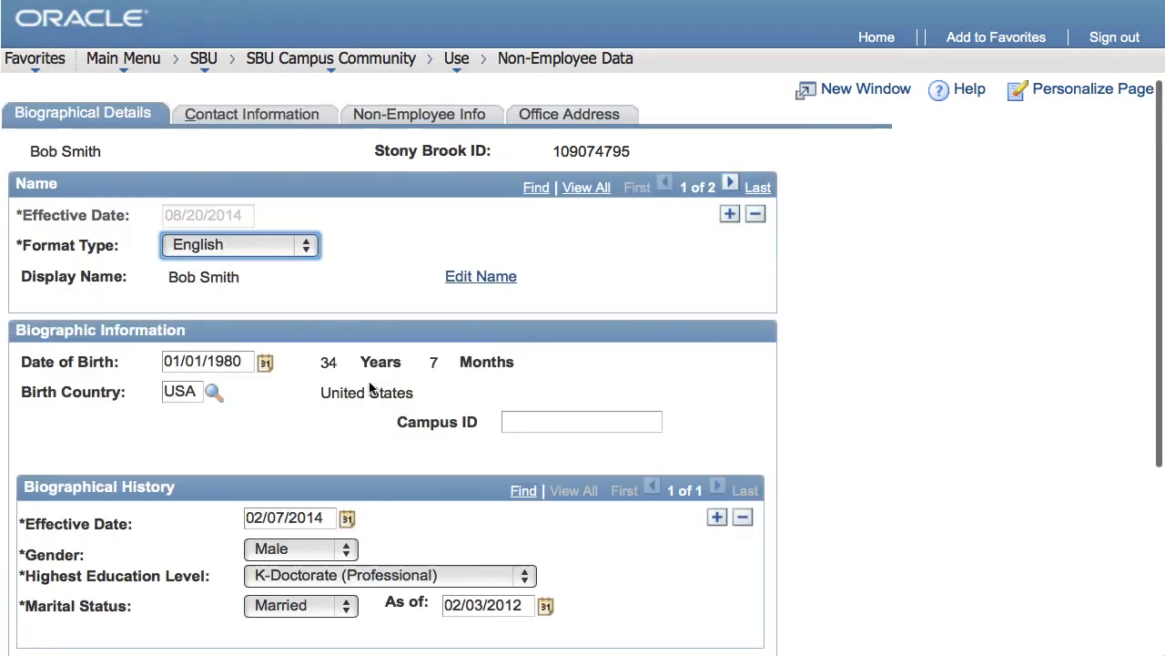
scroll(377, 385, "down", 5)
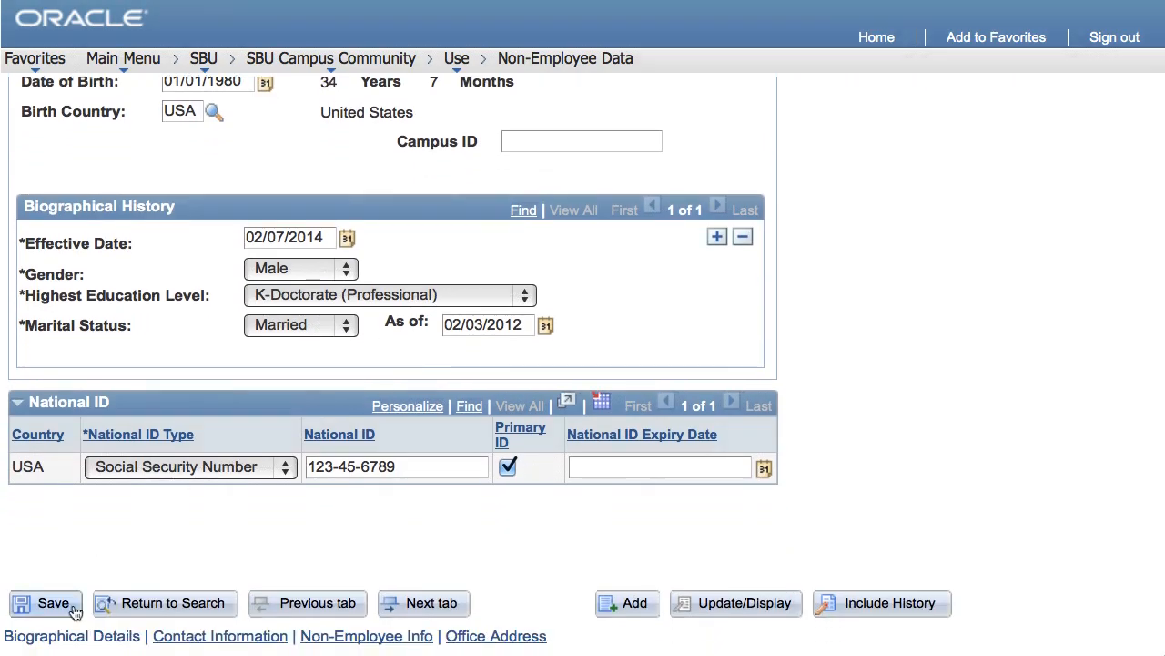